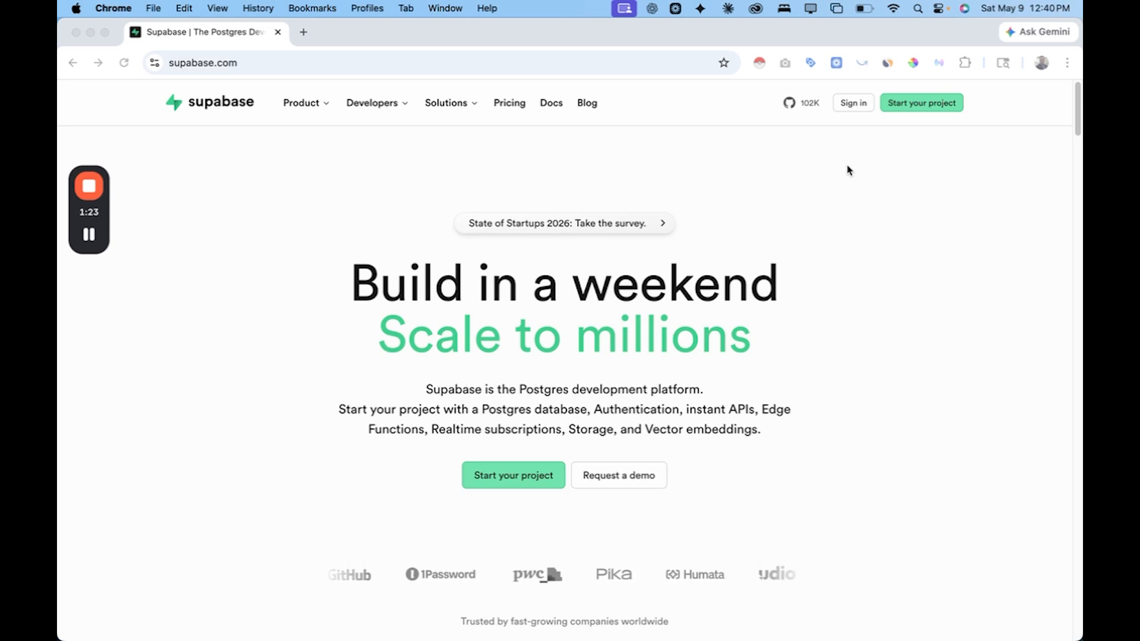
Step: Sign up for Supabase with the GitHub account and authorize Supabase to access it
click(902, 146)
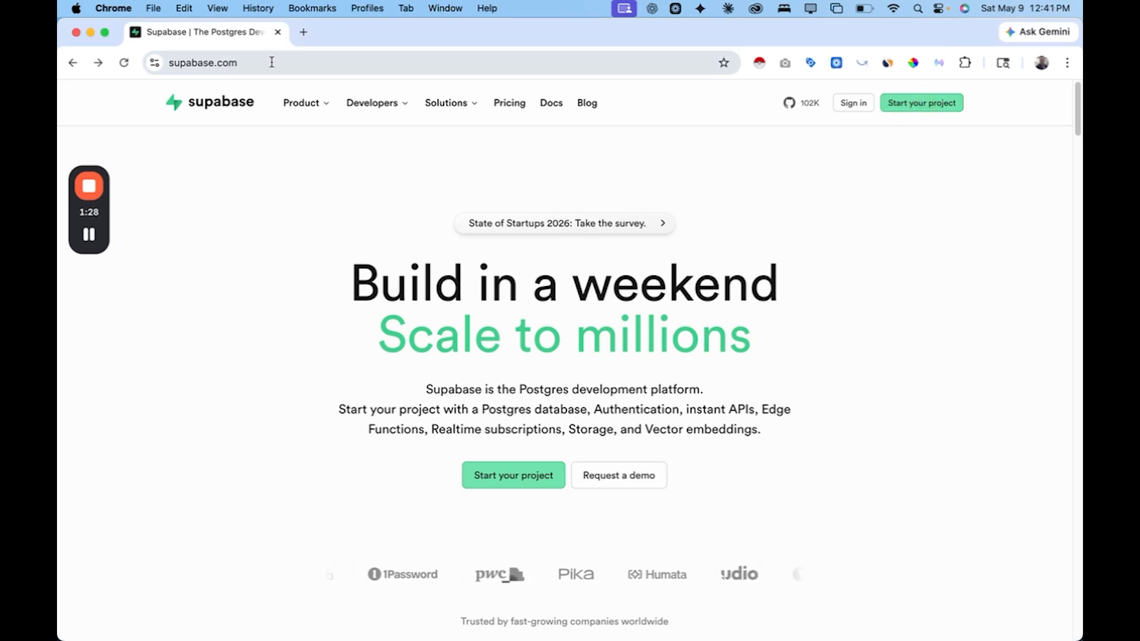
click(921, 105)
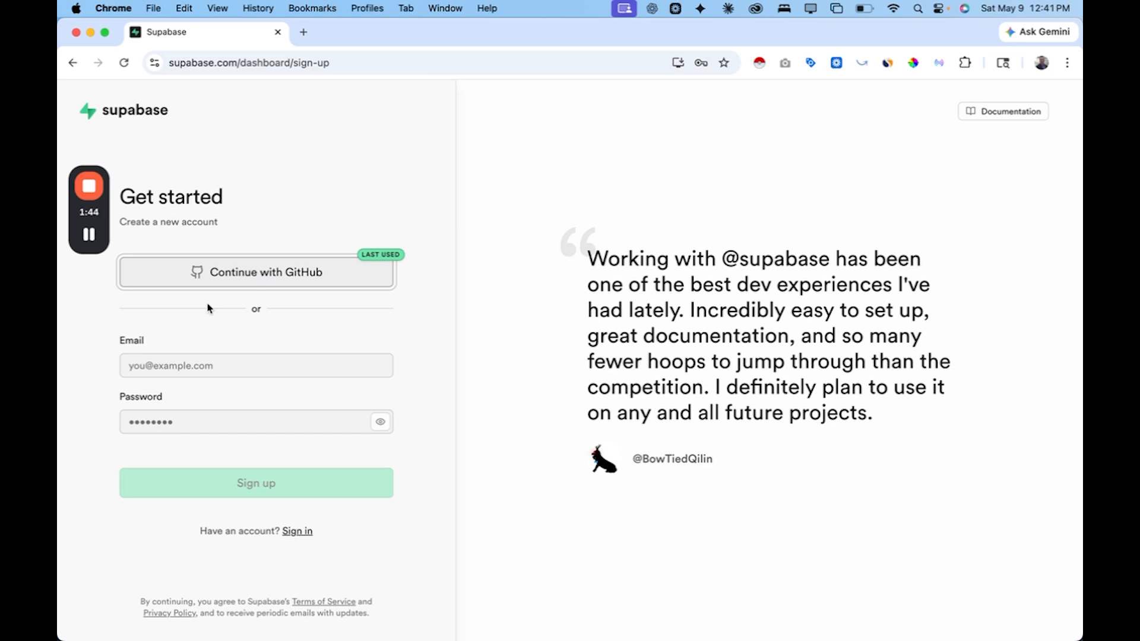
click(249, 276)
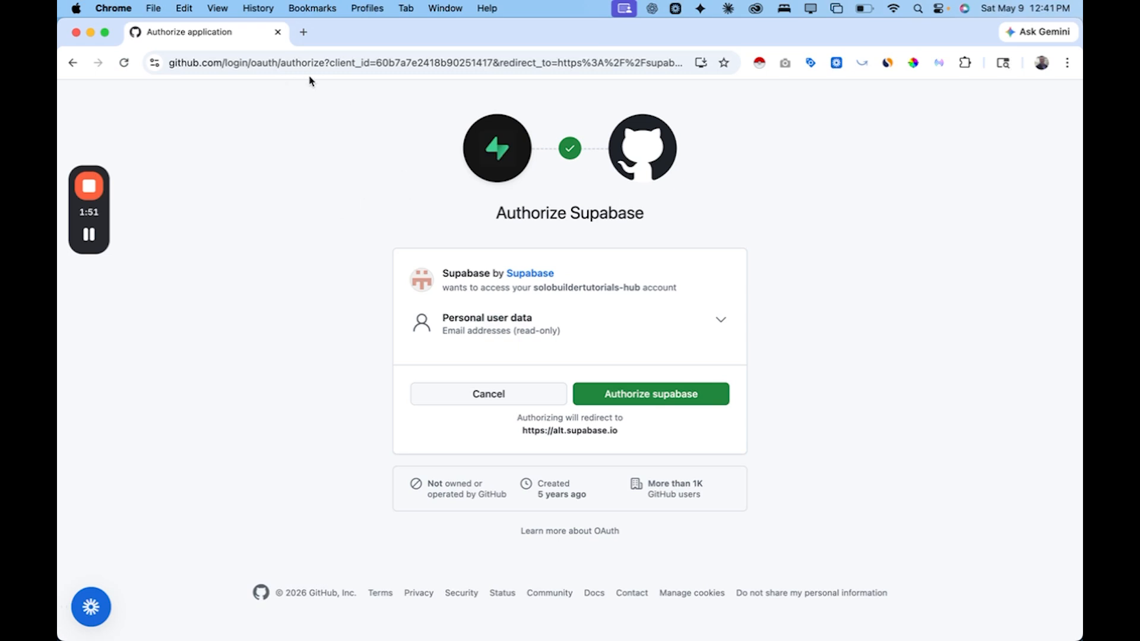
click(652, 394)
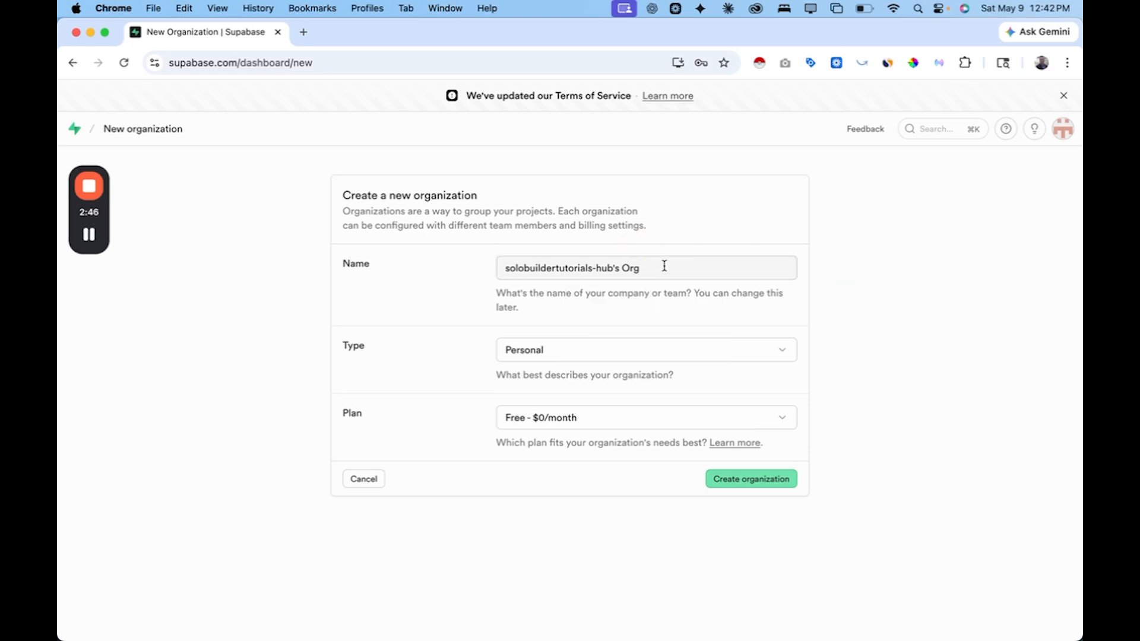
Step: Create a new organization named my-first-project with the type Company
triple_click(664, 265)
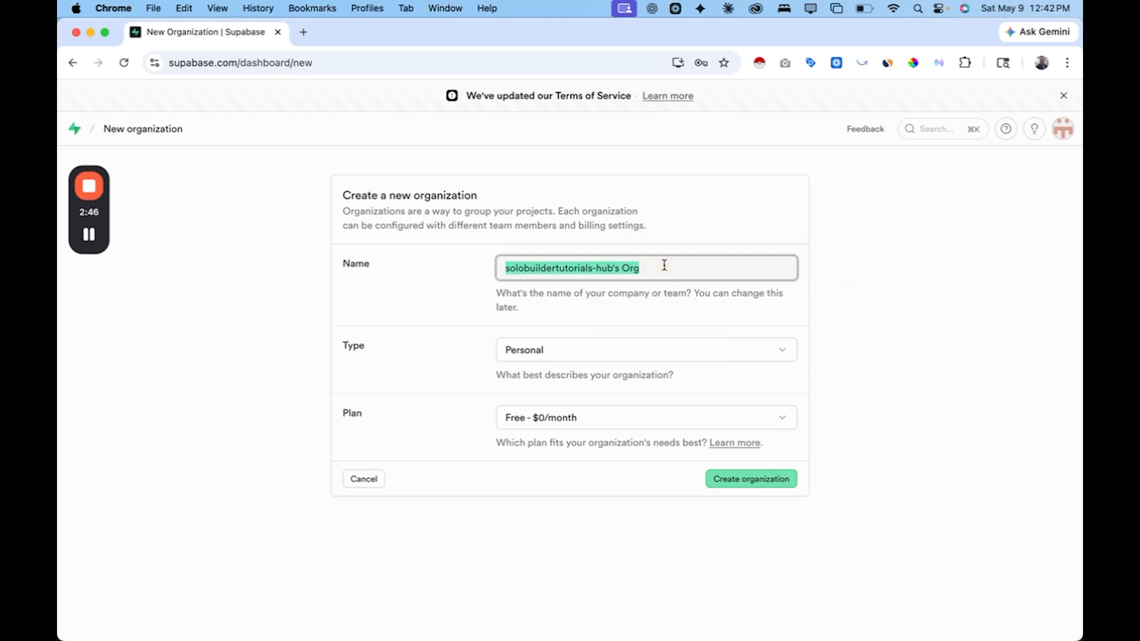
text(my-first-project)
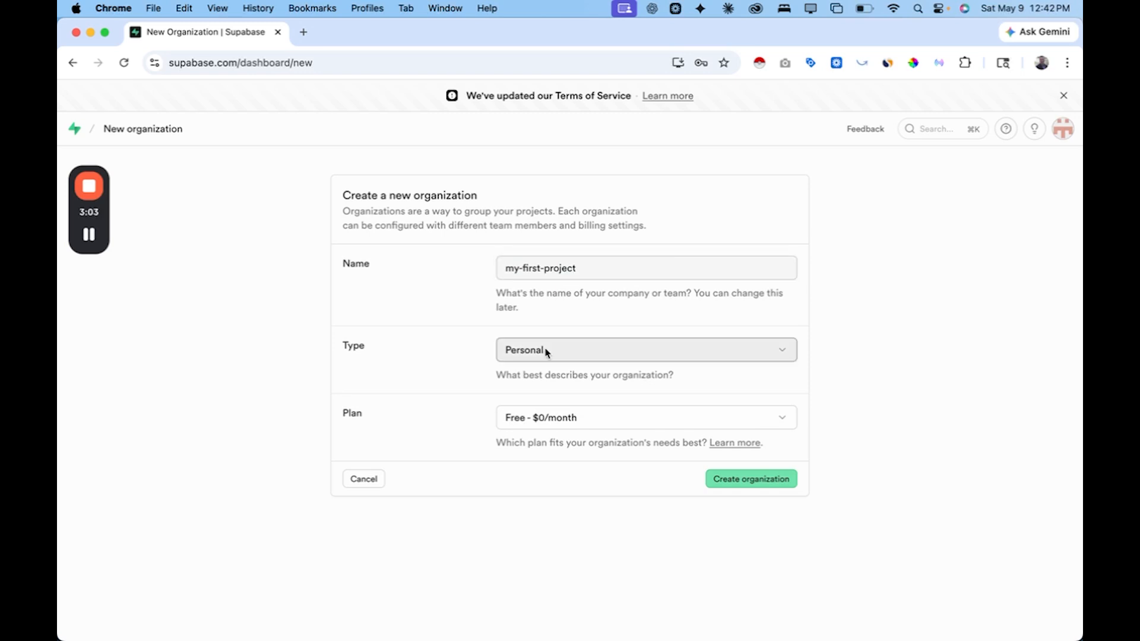
click(545, 351)
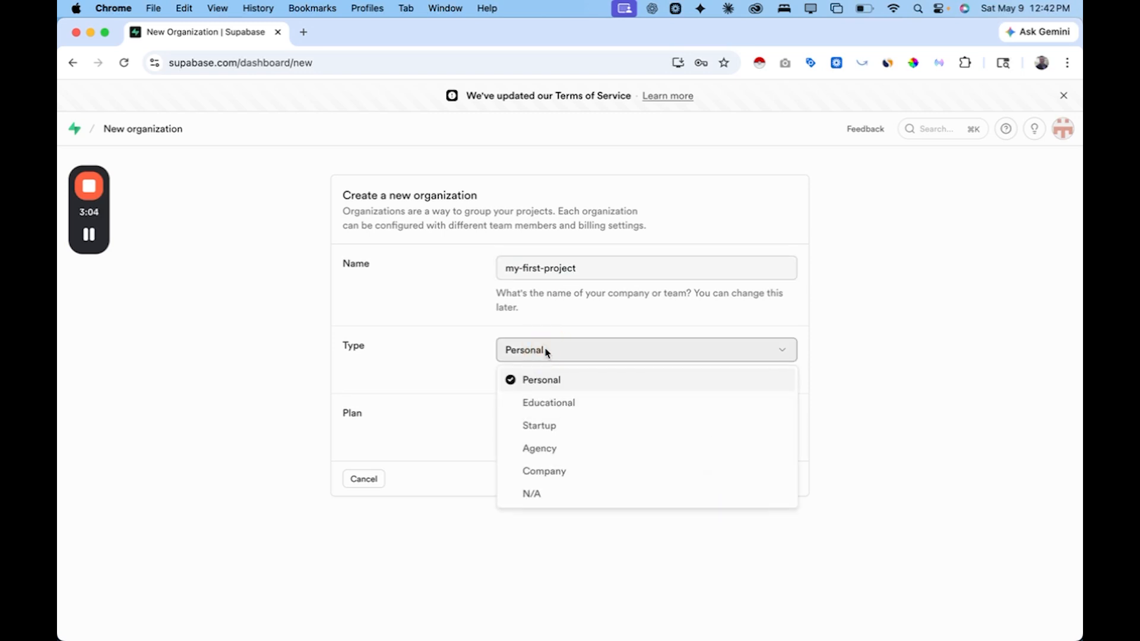
click(557, 472)
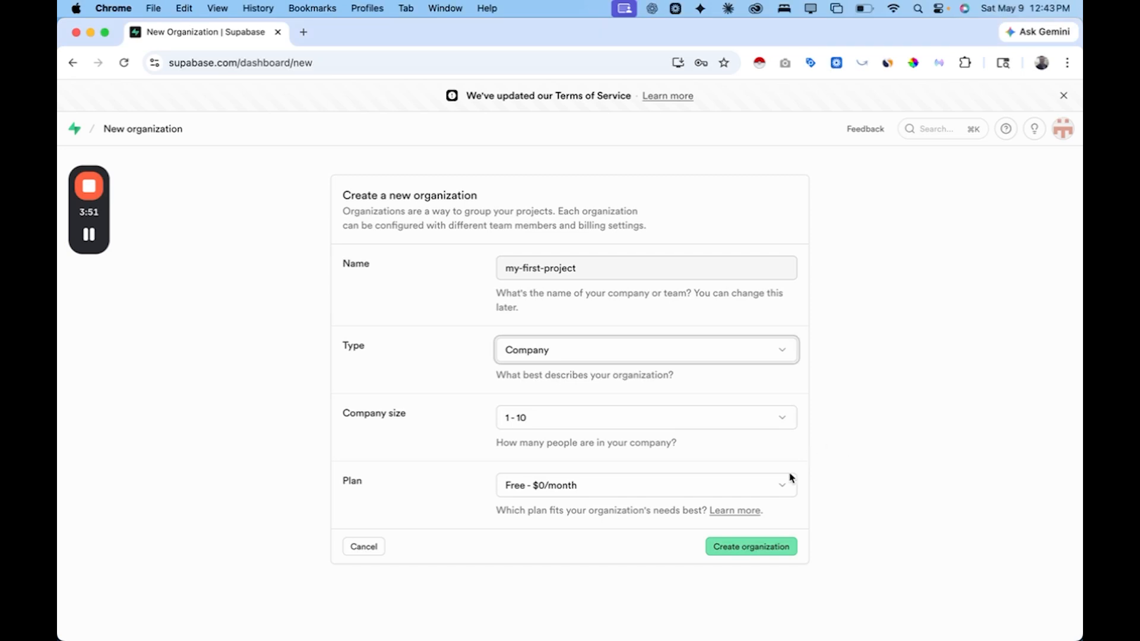
click(745, 551)
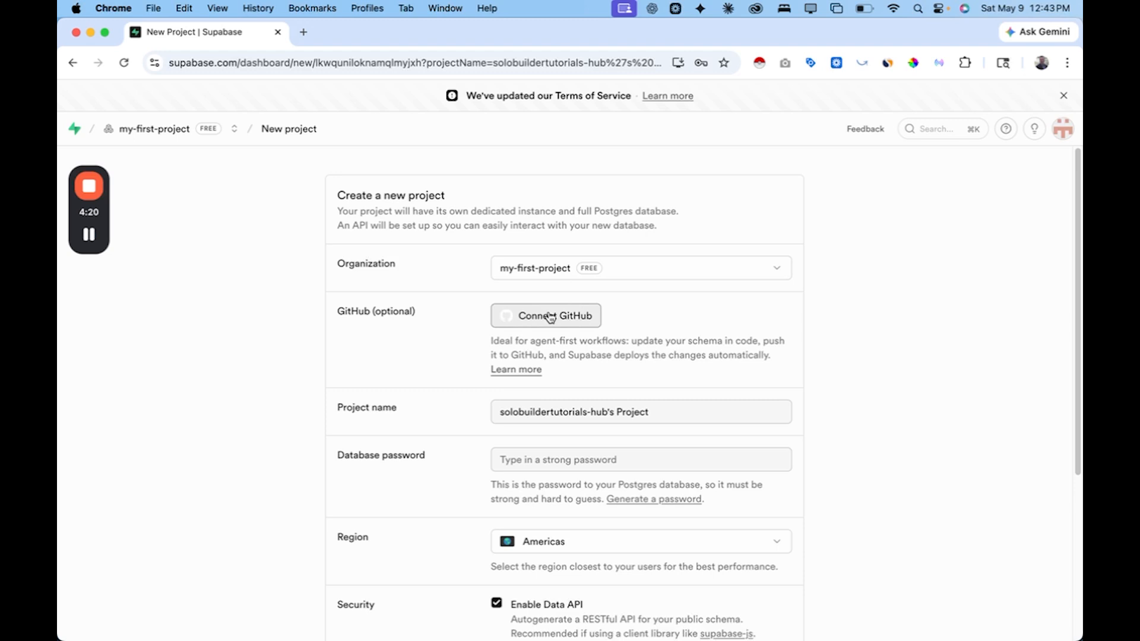
Step: Connect GitHub to the new project by authorizing Supabase with the signed-in GitHub account
click(551, 317)
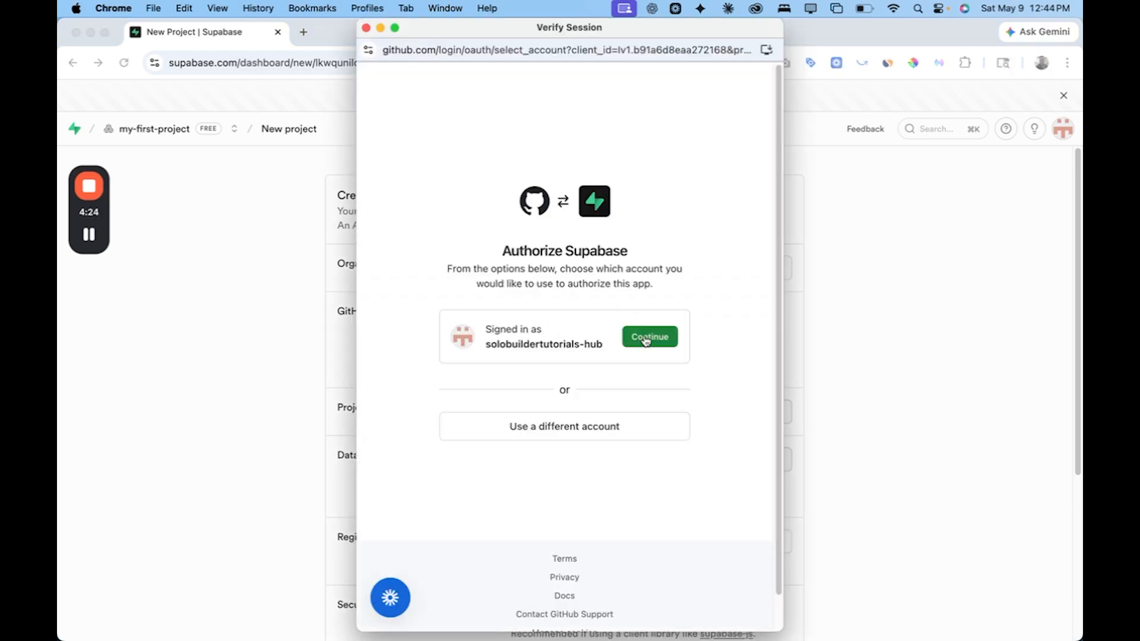
click(646, 341)
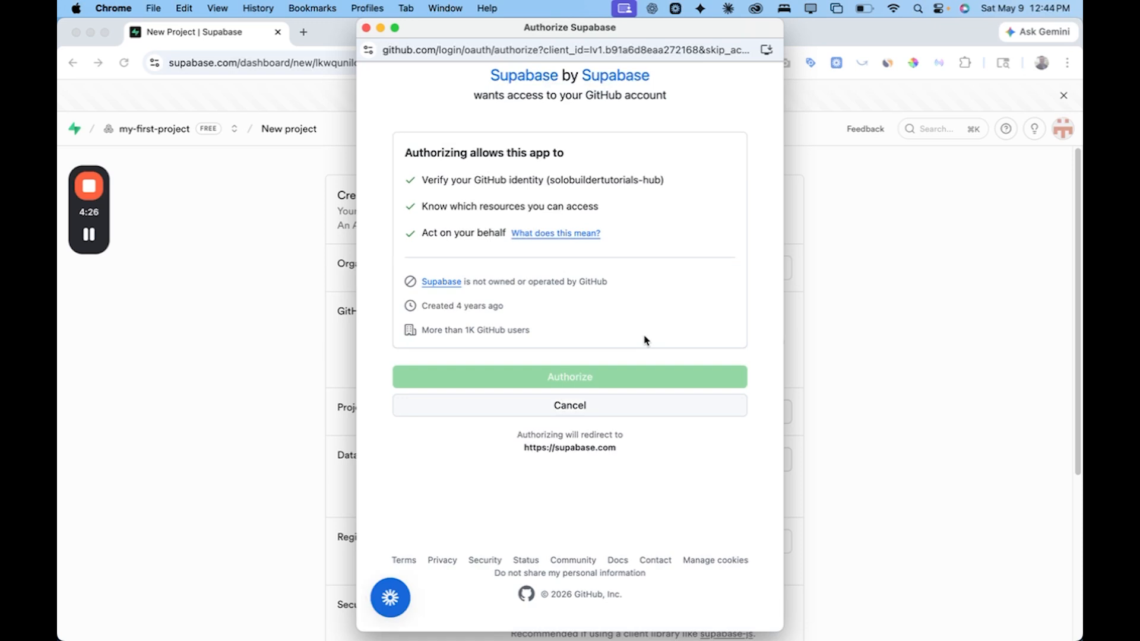
click(581, 377)
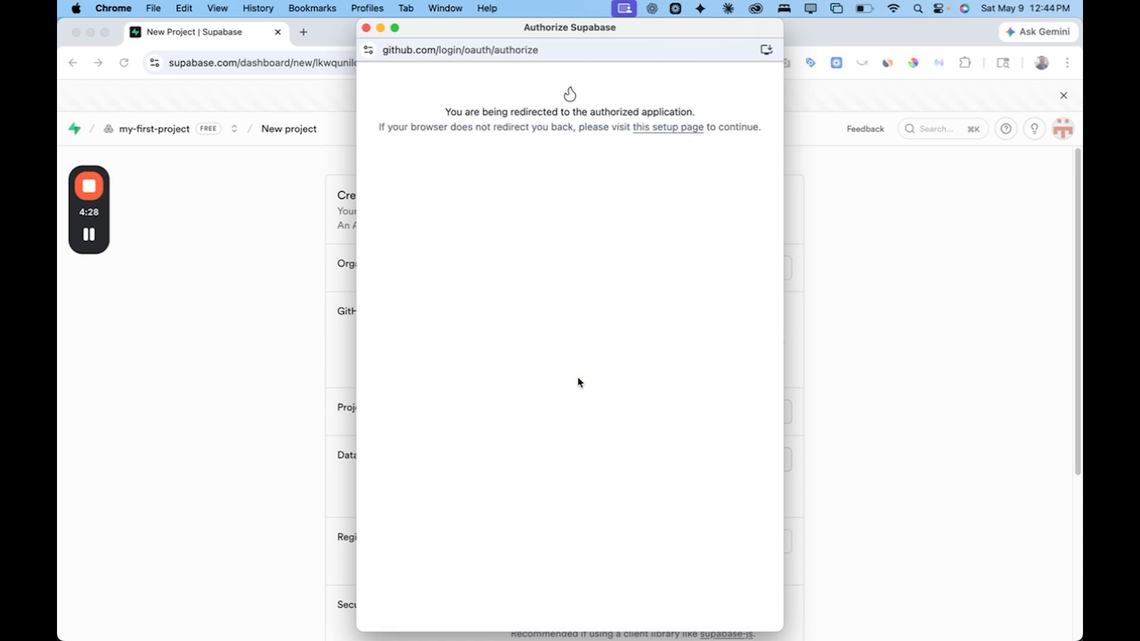
Step: Install and authorize the Supabase GitHub app for all repositories, verifying identity via email
click(623, 317)
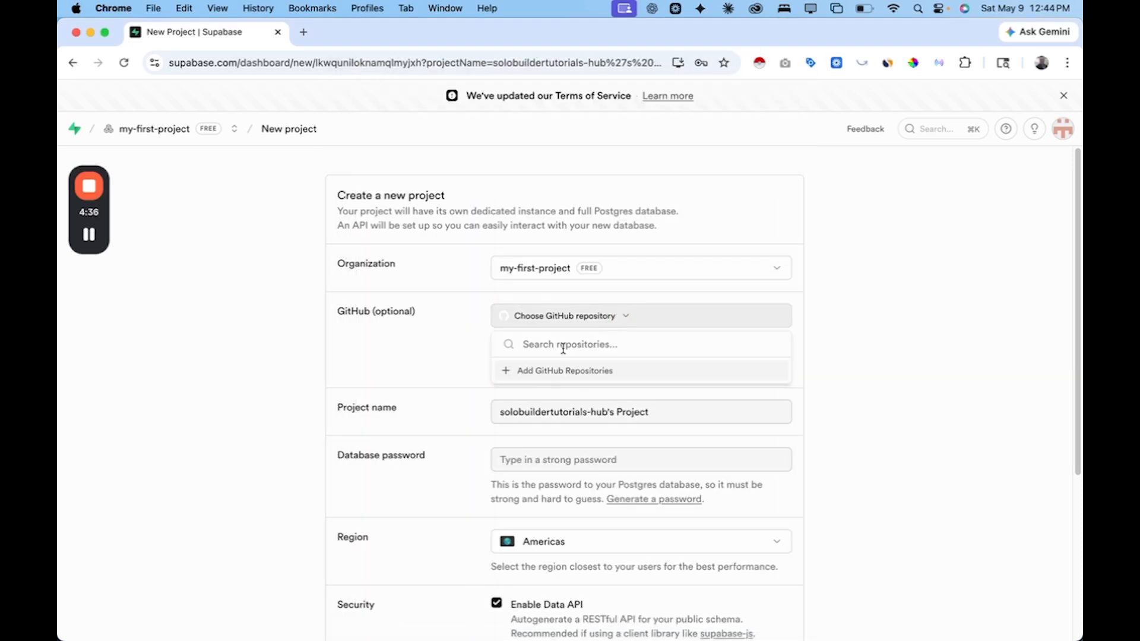
click(541, 369)
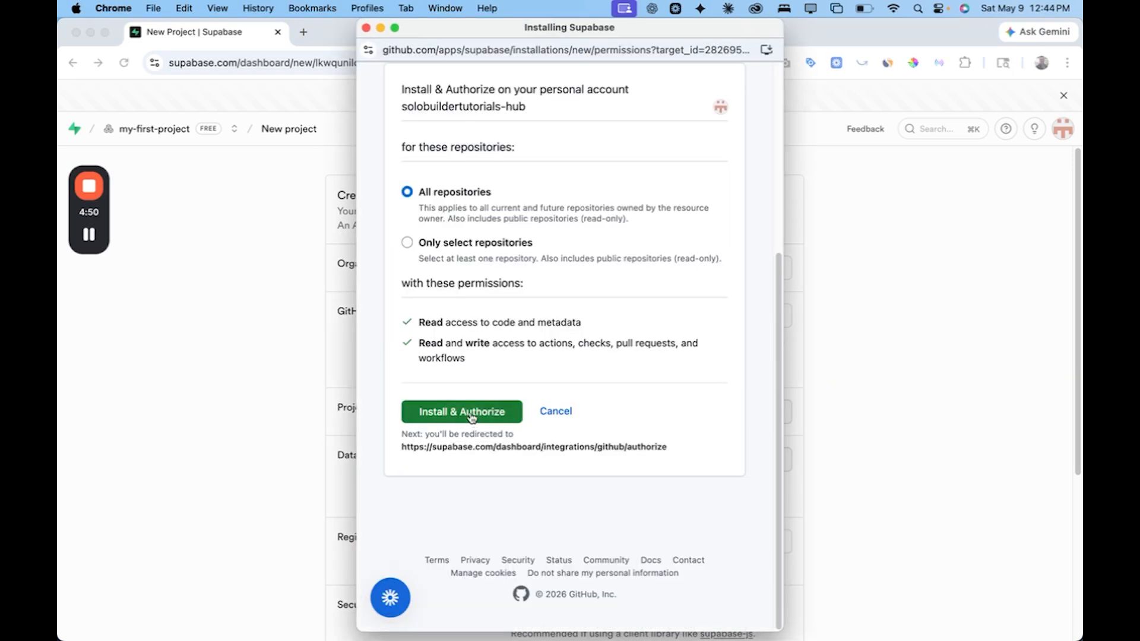
click(472, 415)
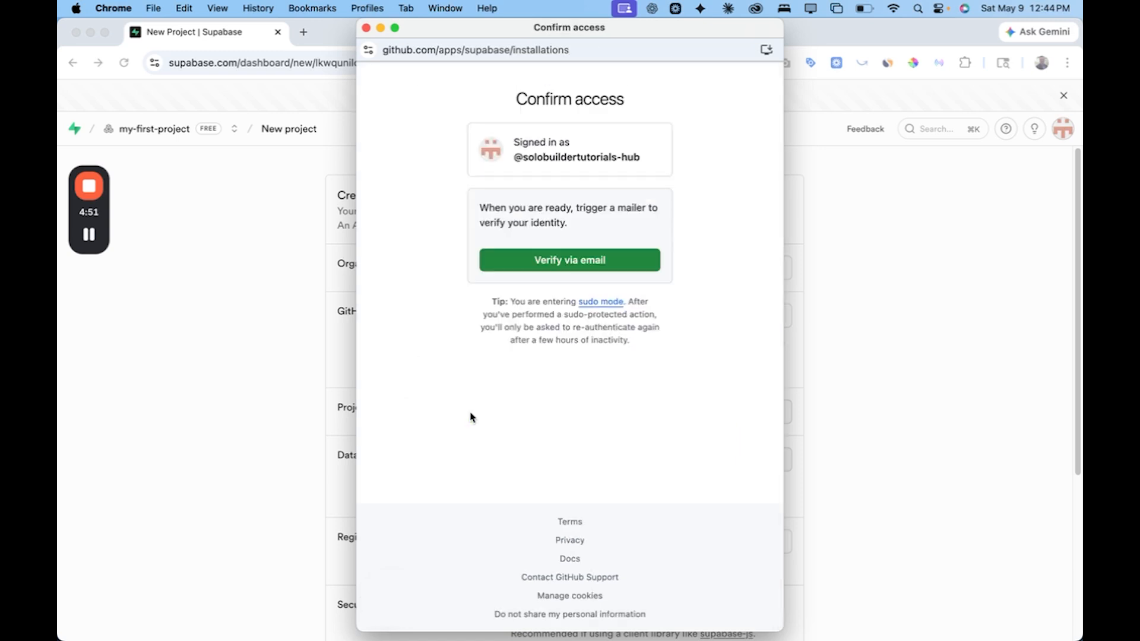
click(568, 261)
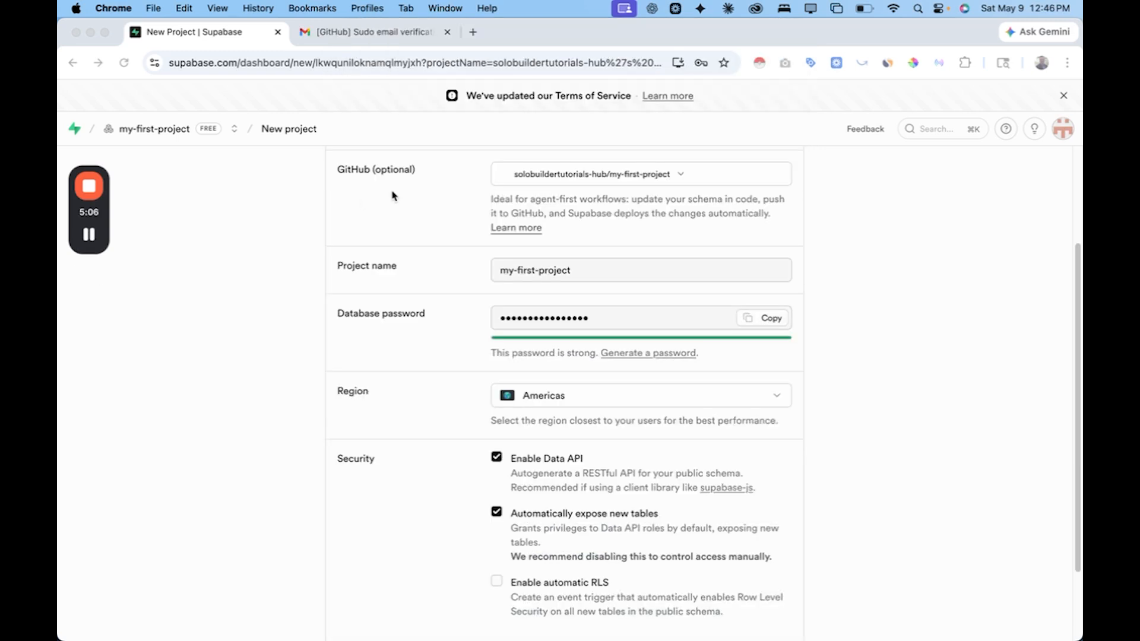
Step: Check the available organizations for the new project and generate a database password
scroll(383, 193, up, 3)
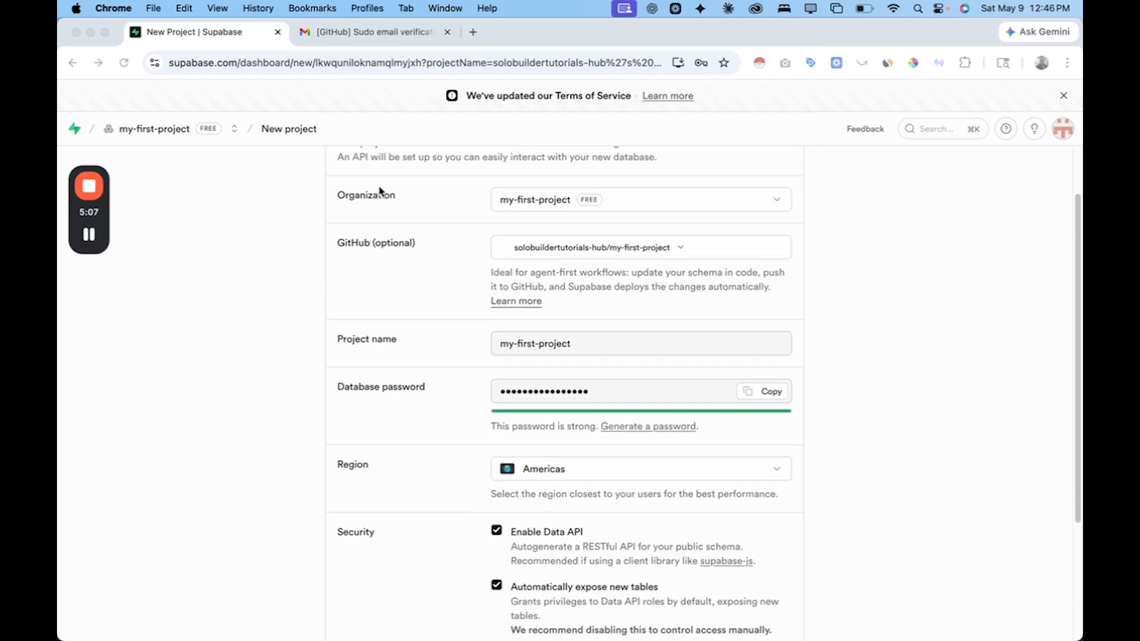
scroll(380, 191, up, 2)
scroll(464, 205, down, 2)
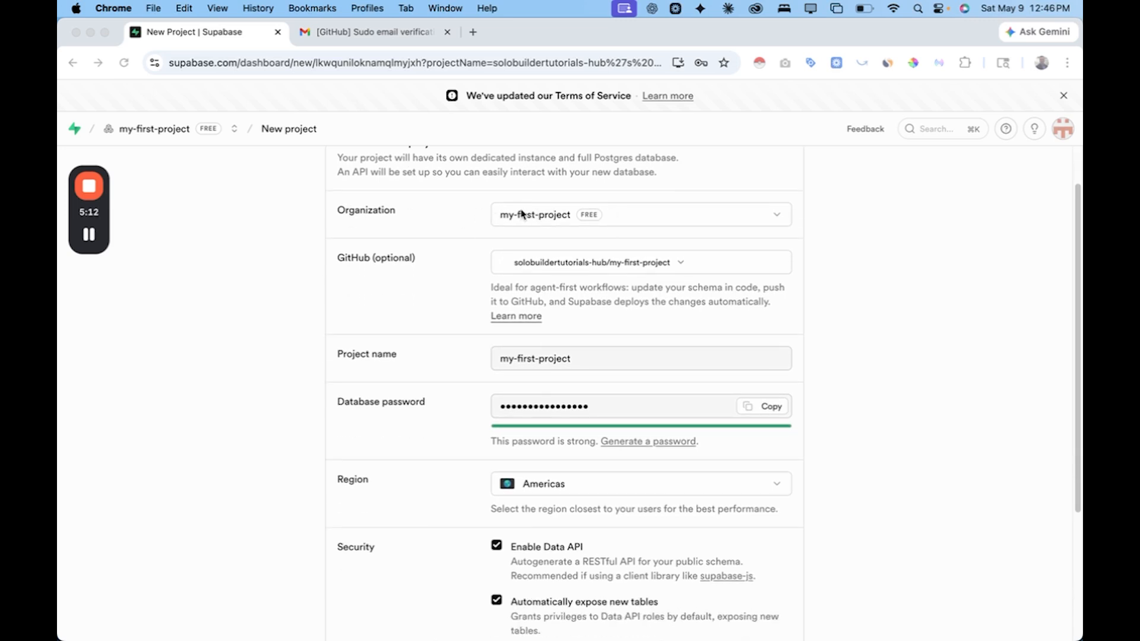
click(776, 218)
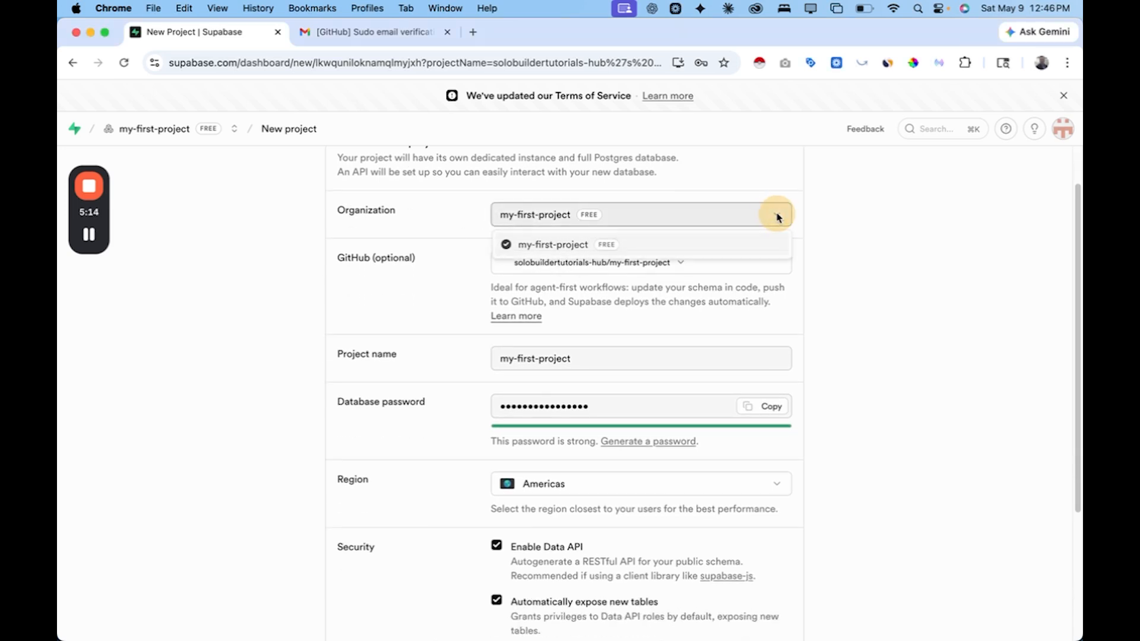
click(856, 232)
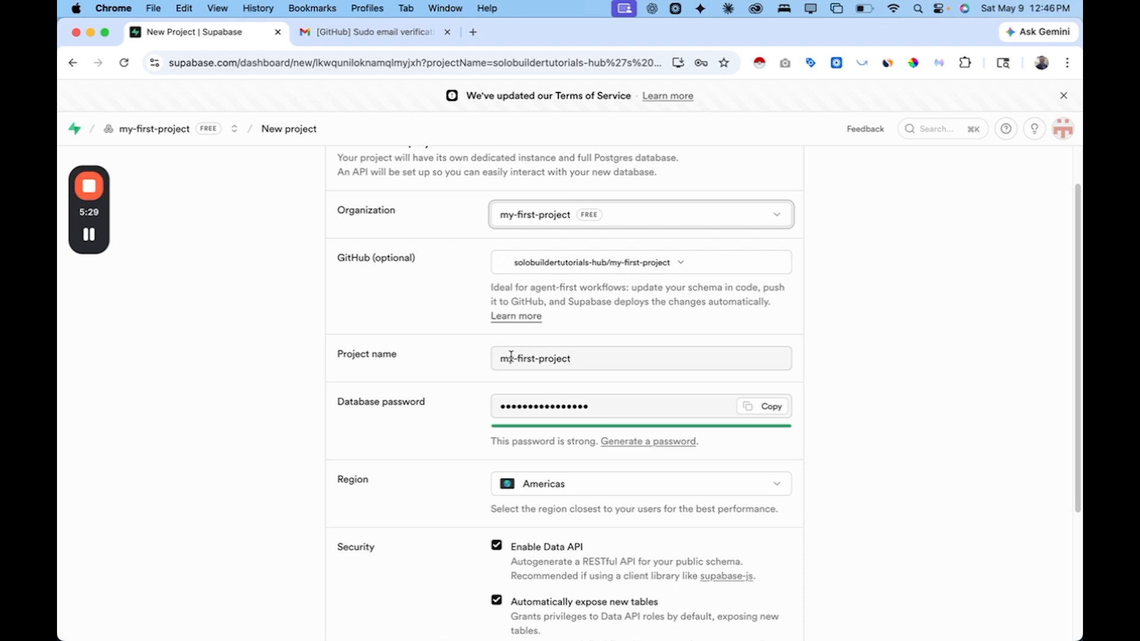
click(633, 444)
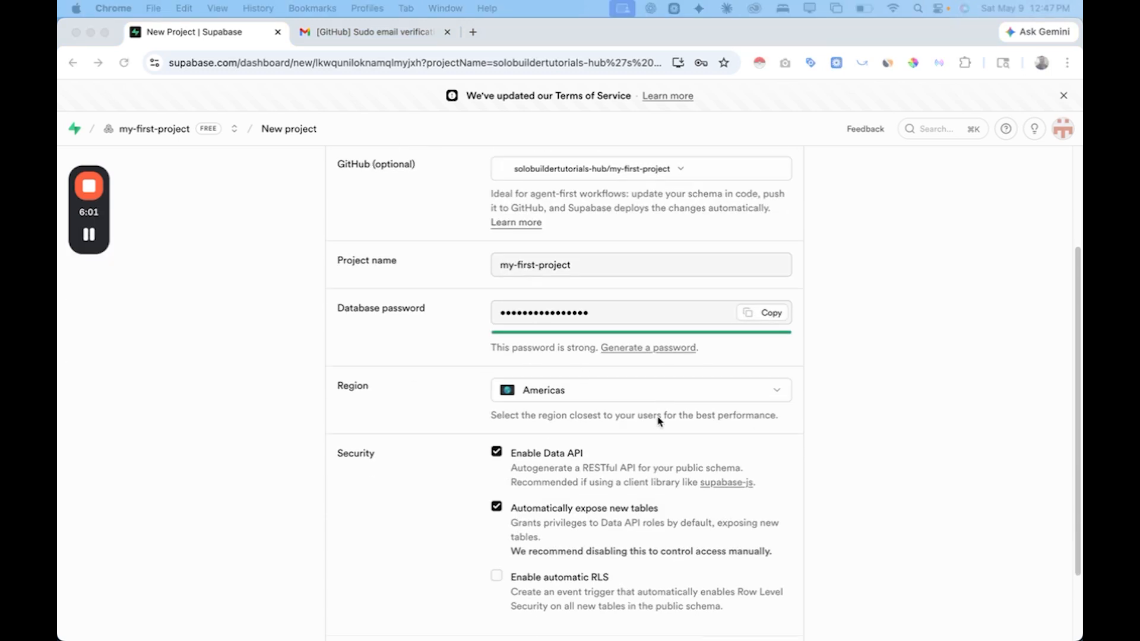
Step: Set the project region to East US (Ohio) and create the new project
scroll(658, 421, down, 2)
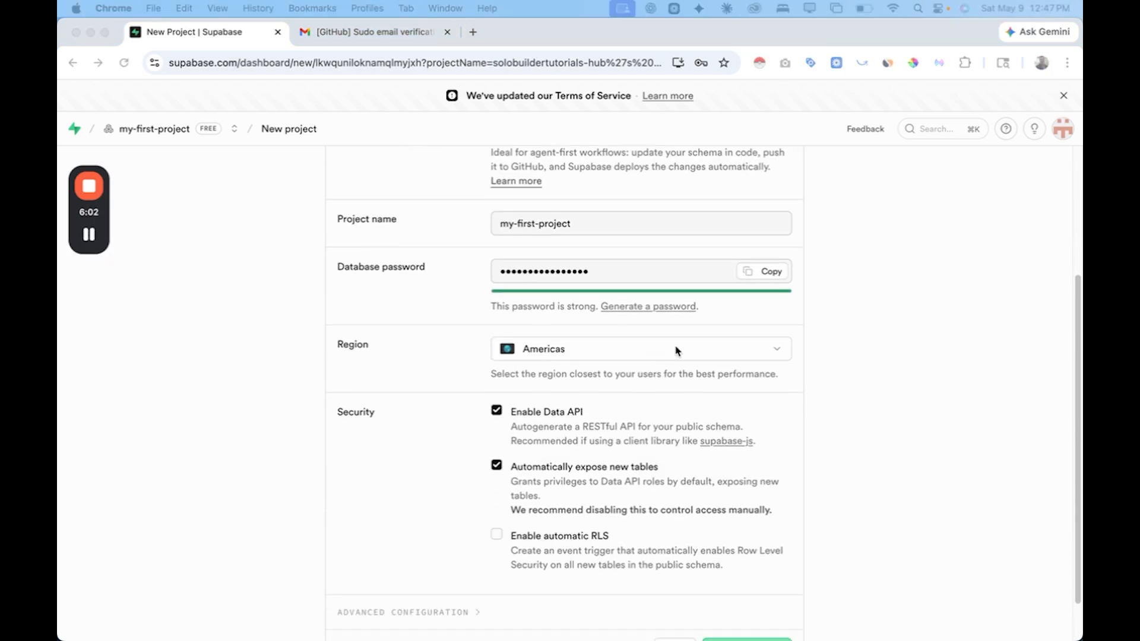
click(754, 349)
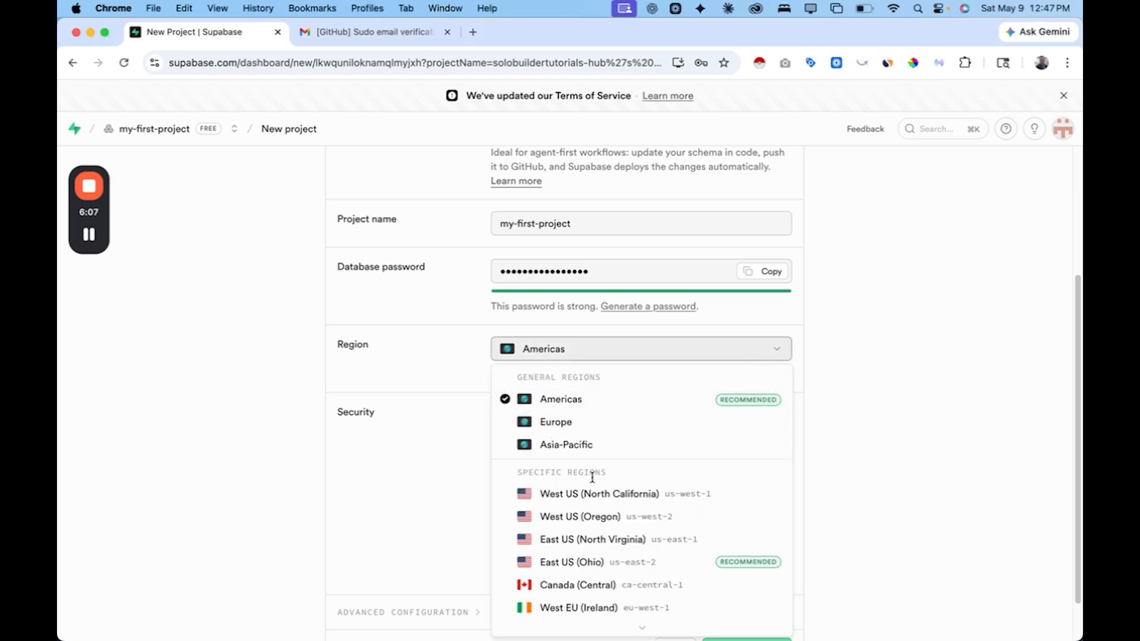
click(567, 563)
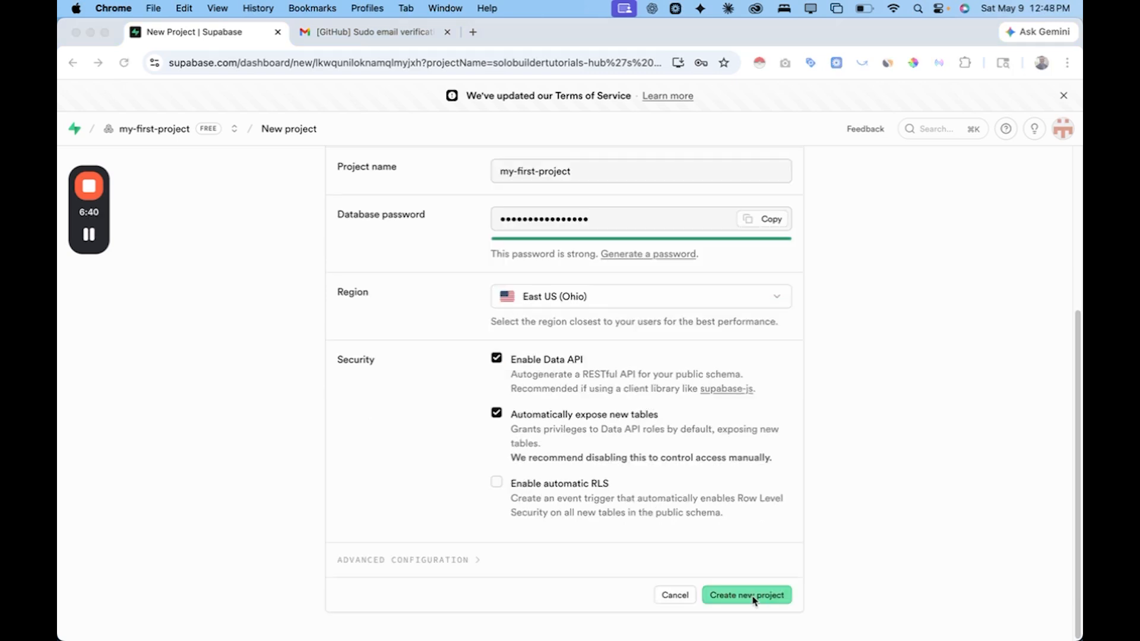
click(753, 597)
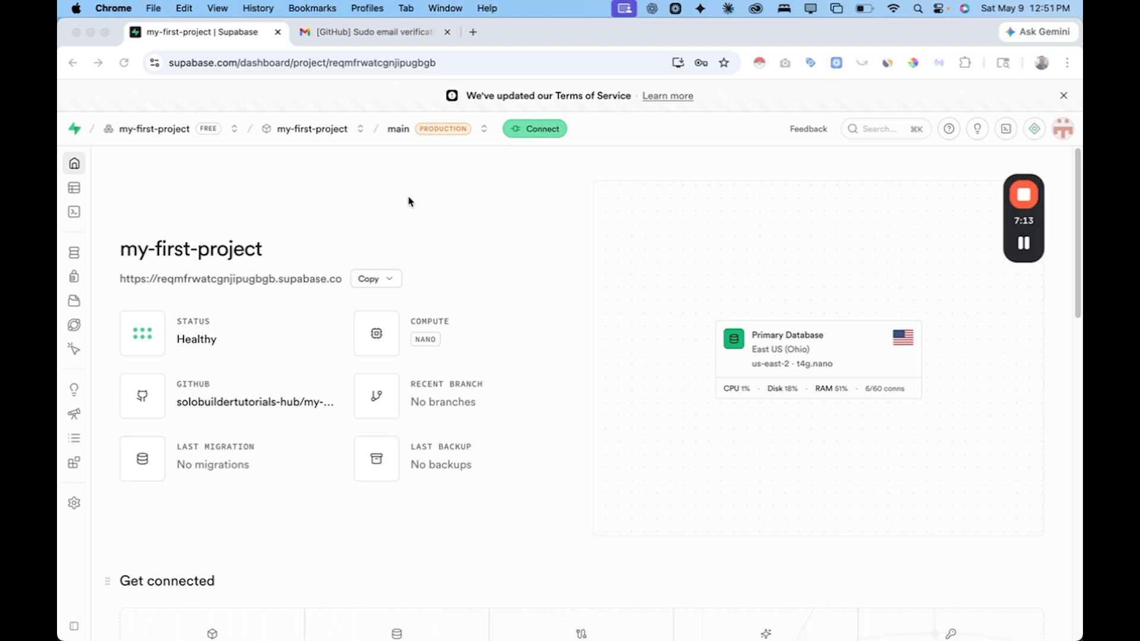
Step: Rename the organization to The Solo Builder in its general settings and save the change
click(149, 130)
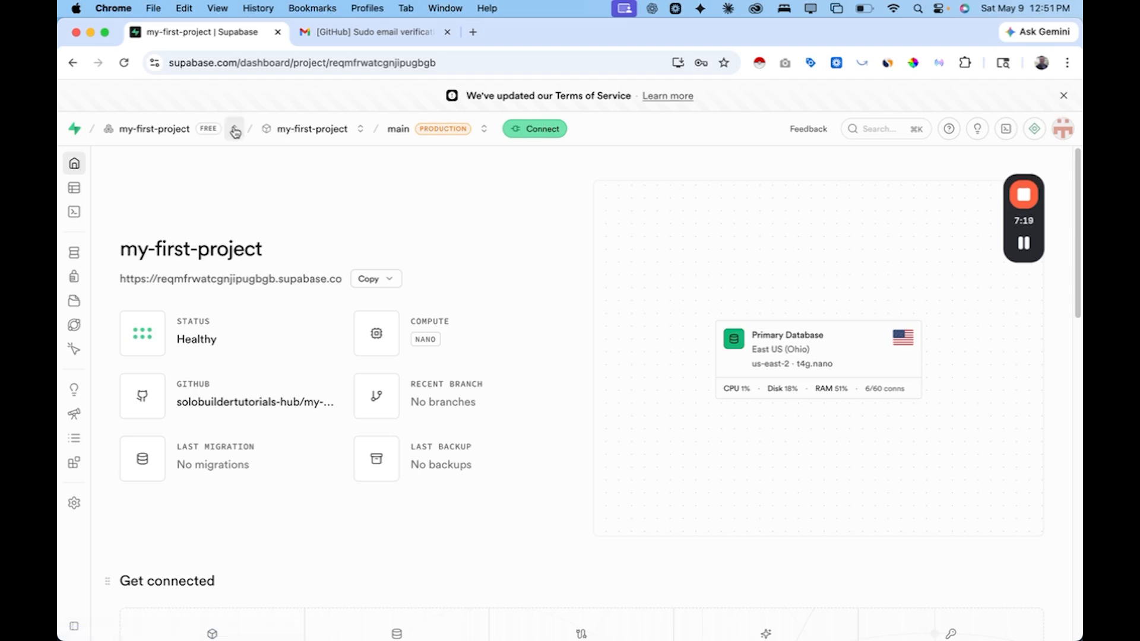
click(154, 130)
mouse_move(74, 169)
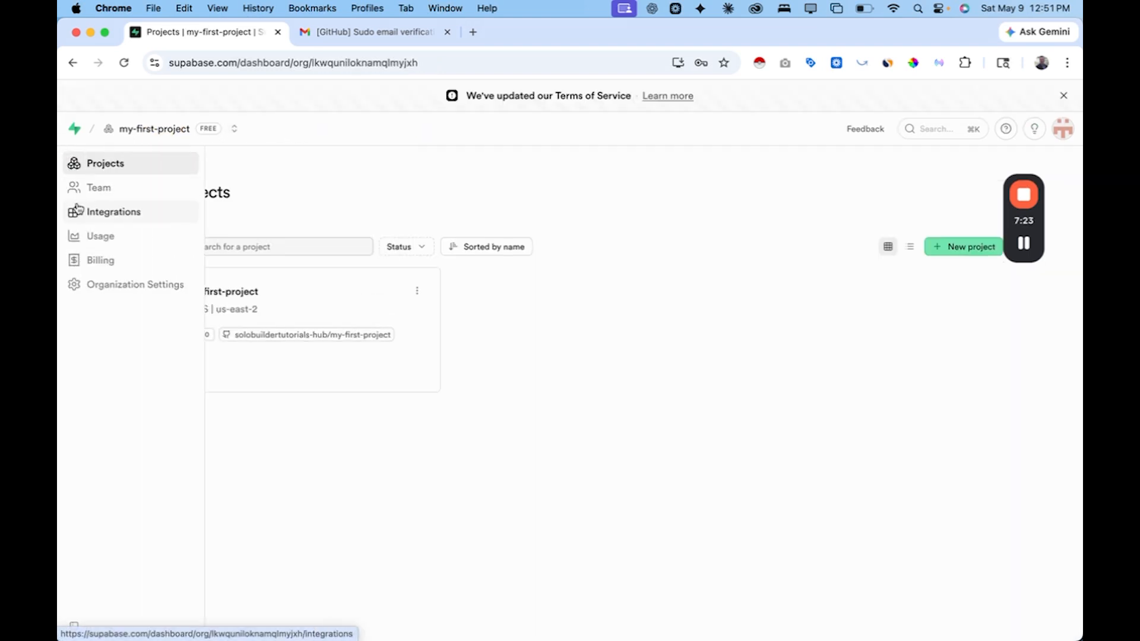
click(119, 289)
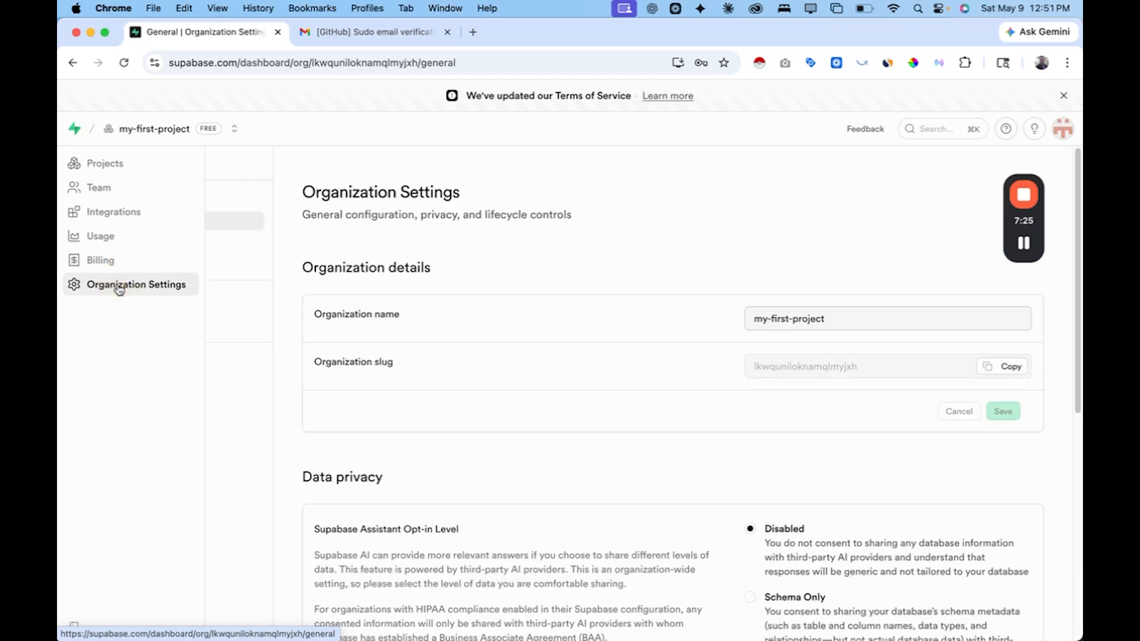
triple_click(804, 321)
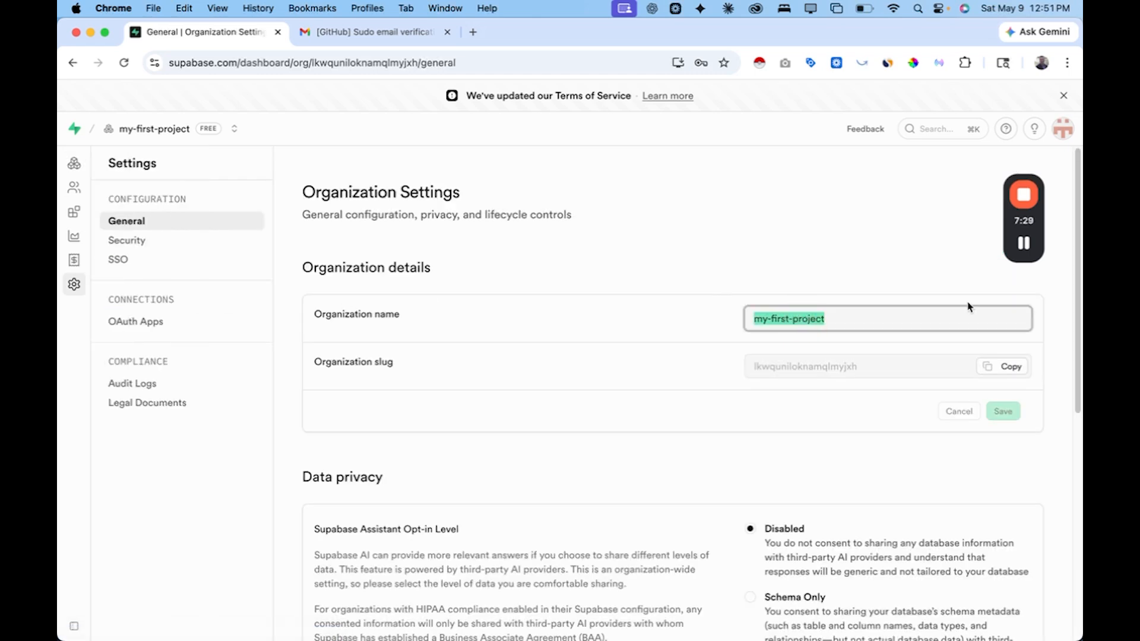
text(The So)
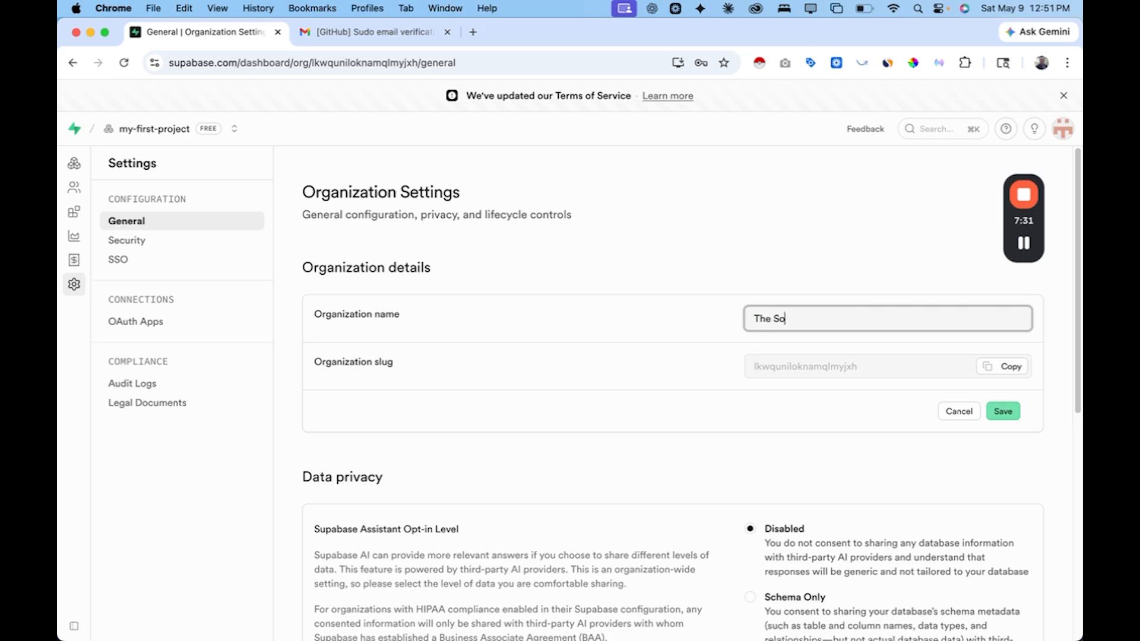
text(lo Builder)
click(1005, 411)
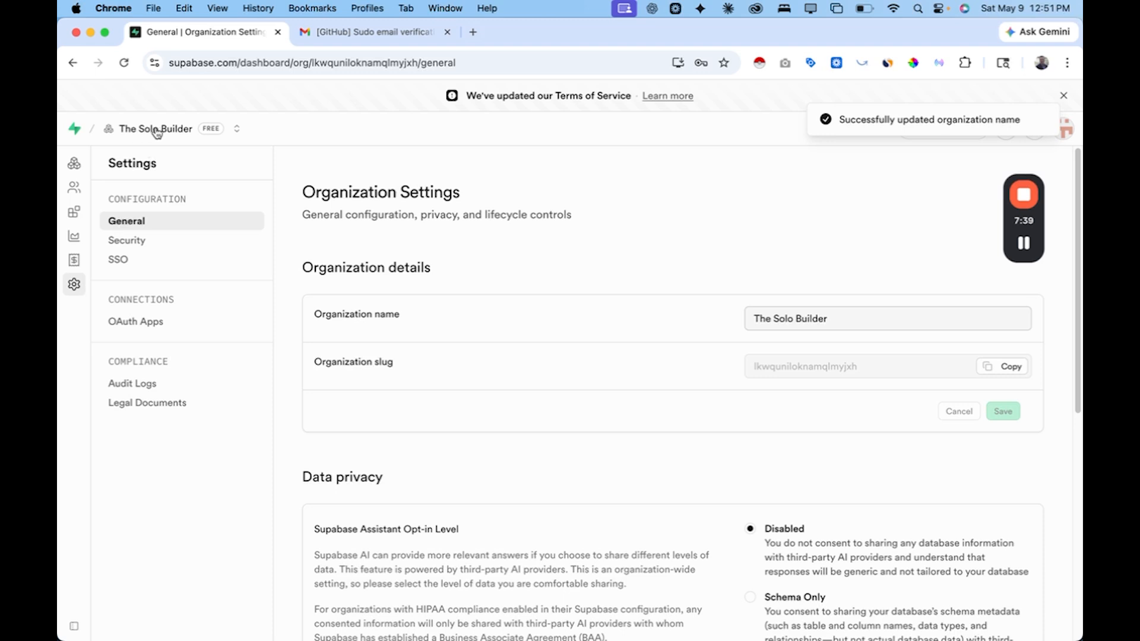
Step: Return from the organization settings to my-first-project and open its Table Editor
click(237, 128)
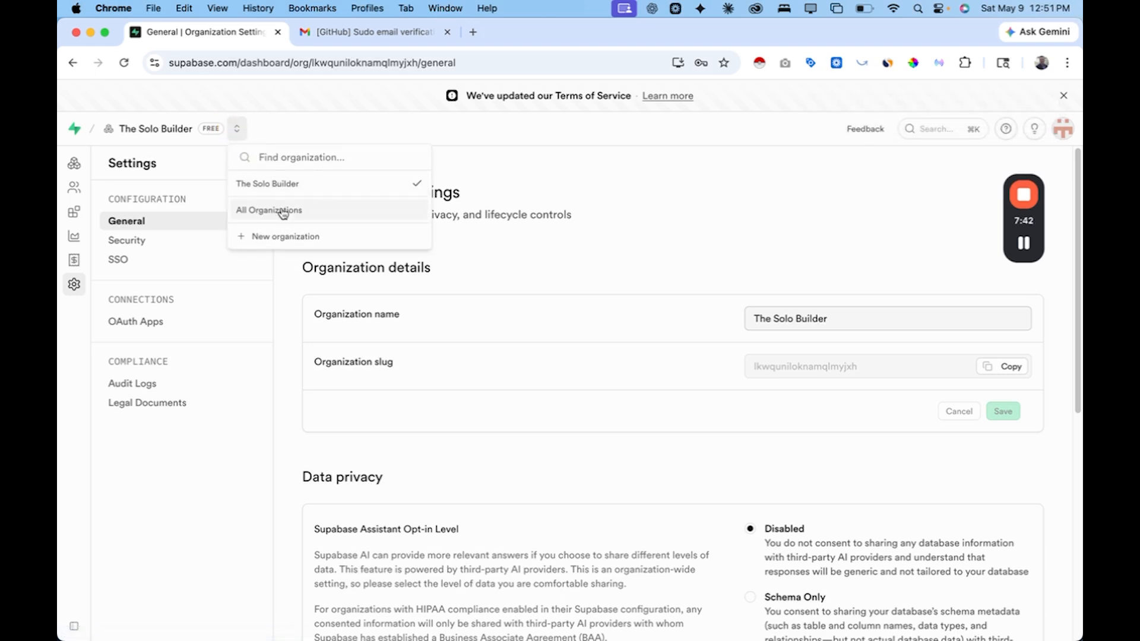
click(274, 183)
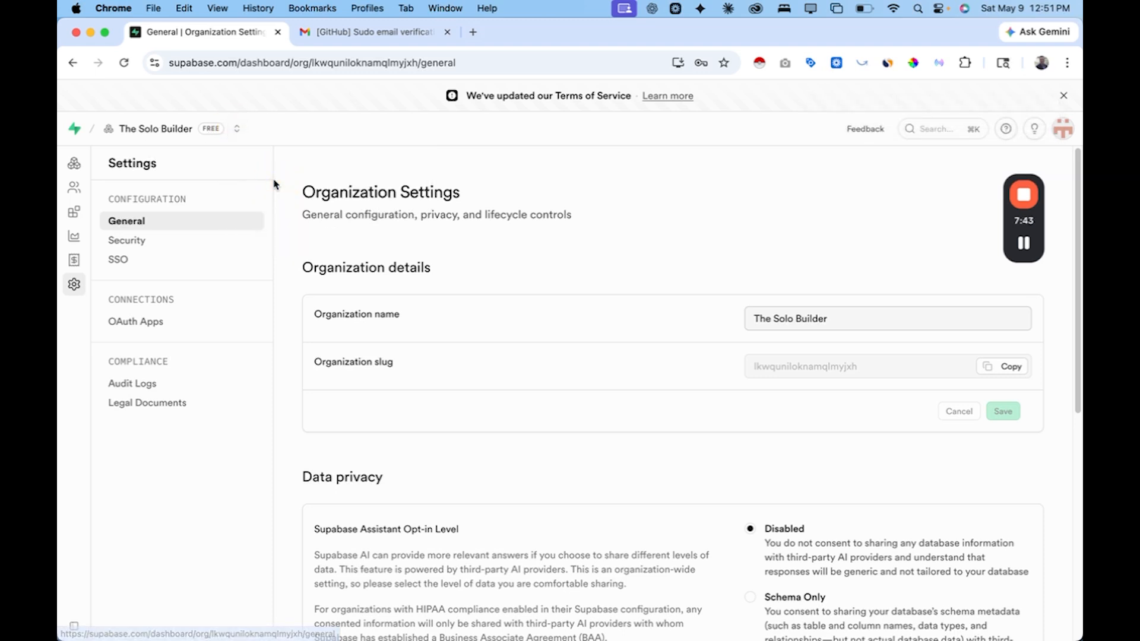
click(198, 129)
click(239, 297)
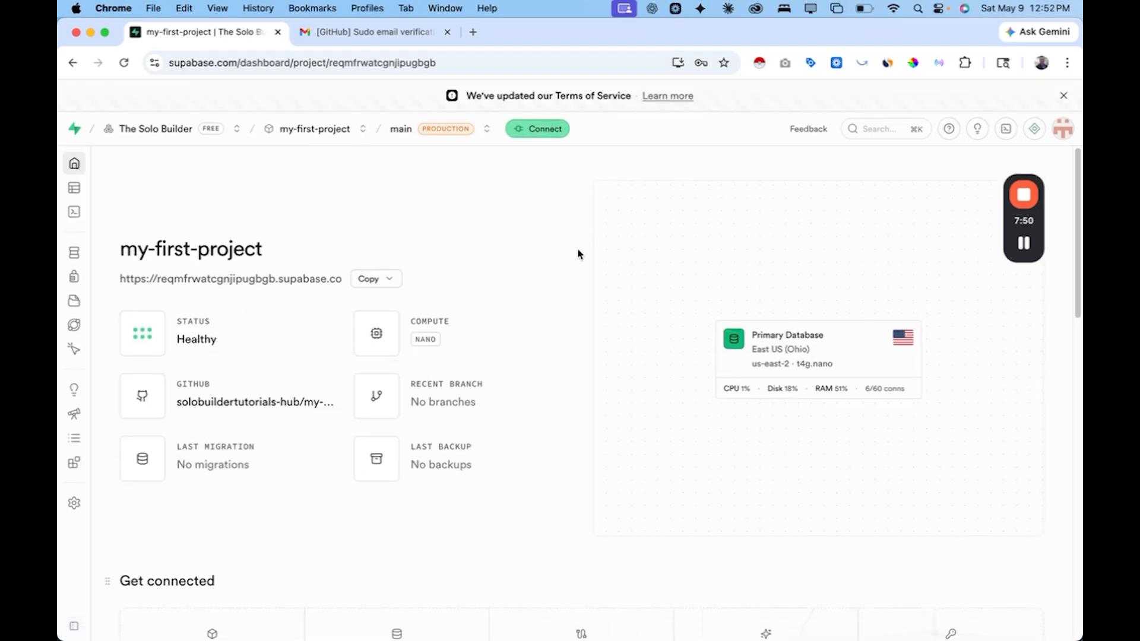
click(102, 196)
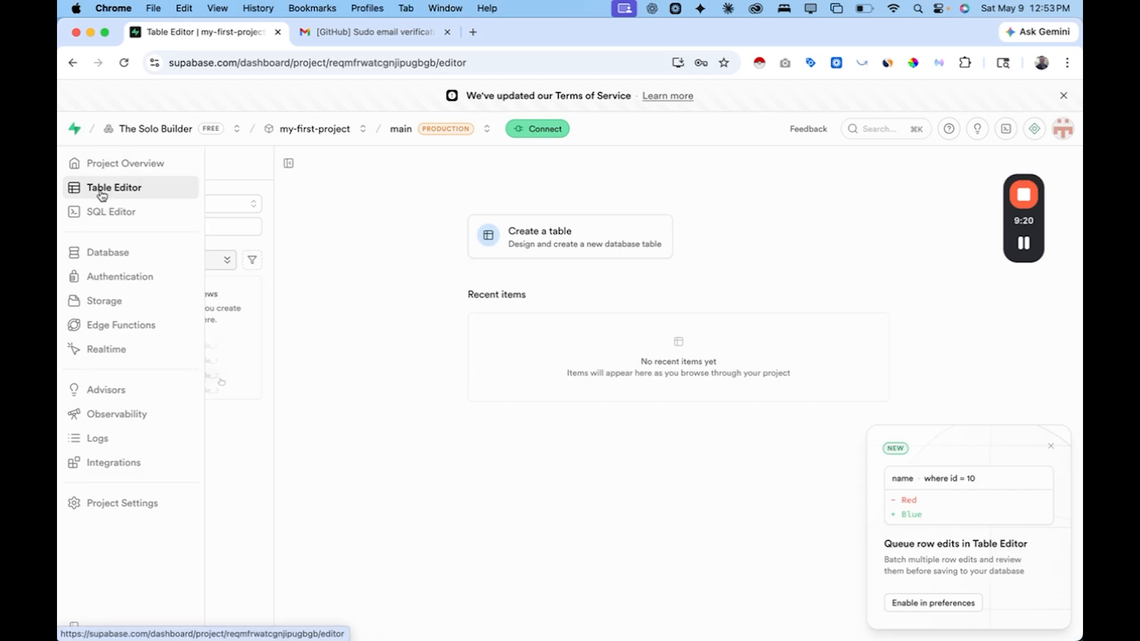
Step: Look through the project's Authentication users, Storage file buckets and SQL Editor
click(115, 281)
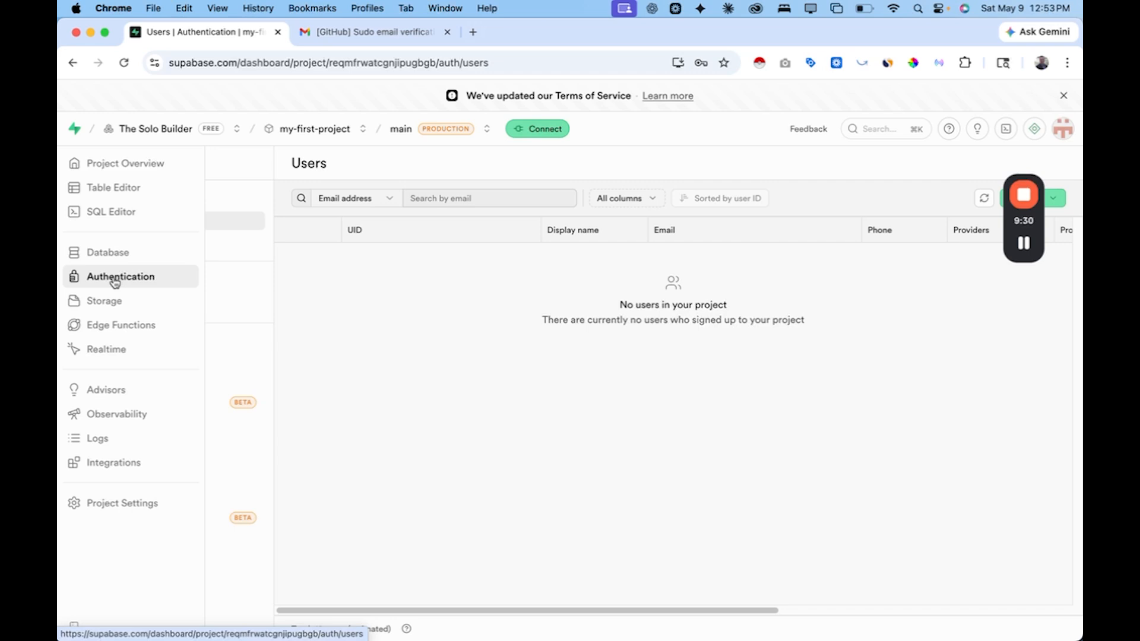
click(110, 304)
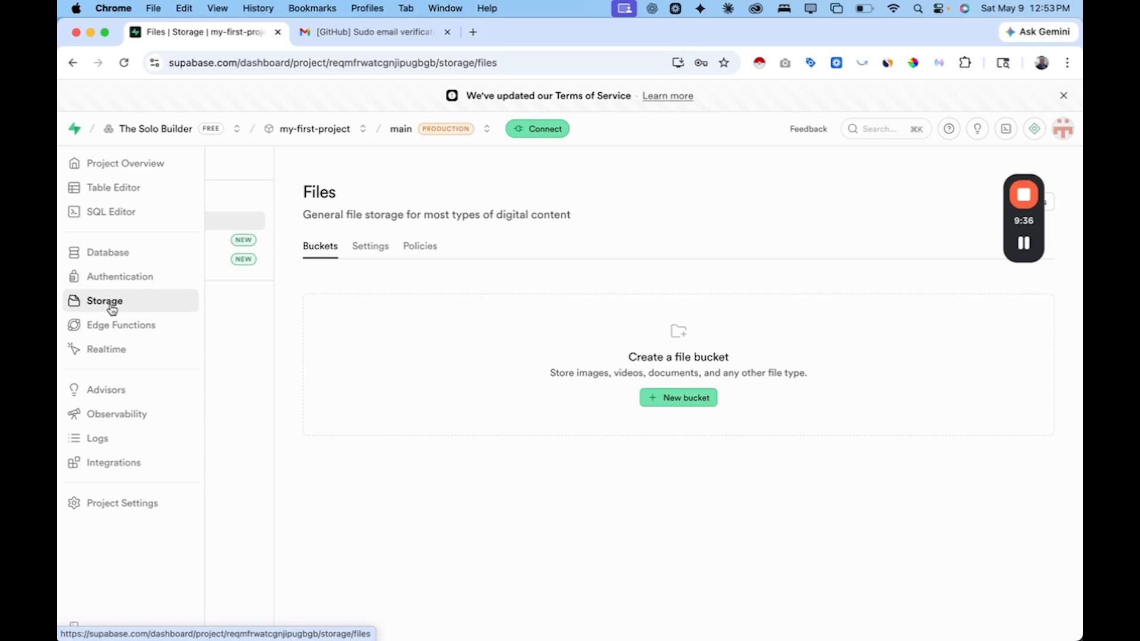
click(115, 213)
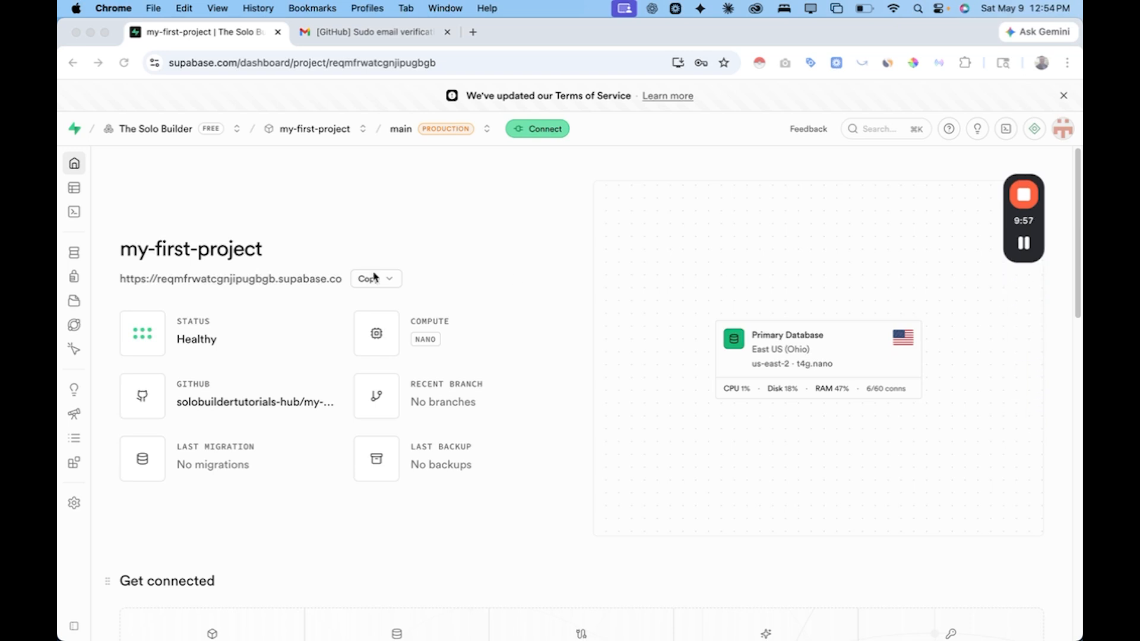
Step: Open the project's API Keys settings and review the publishable and secret keys, including the legacy anon and service_role keys
click(191, 205)
mouse_move(79, 201)
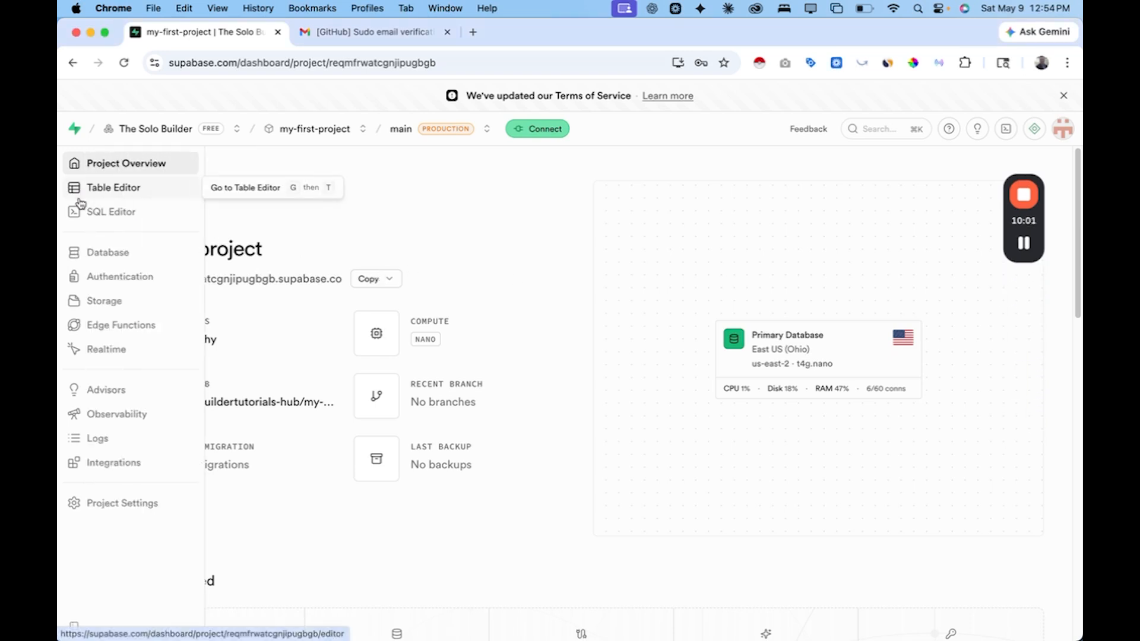
click(114, 506)
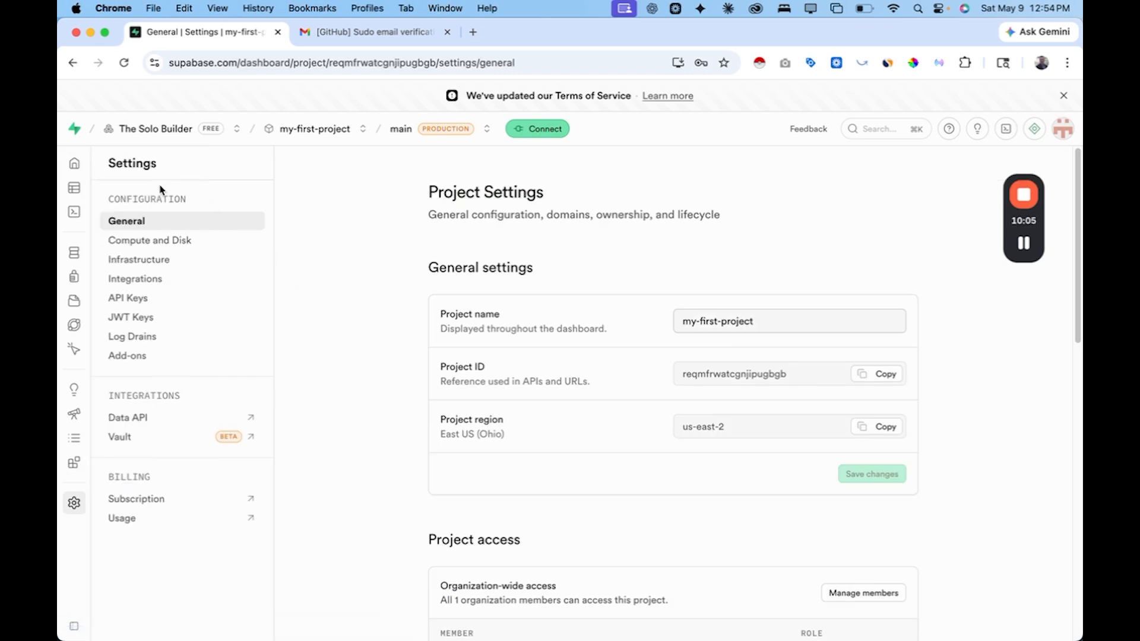
click(123, 299)
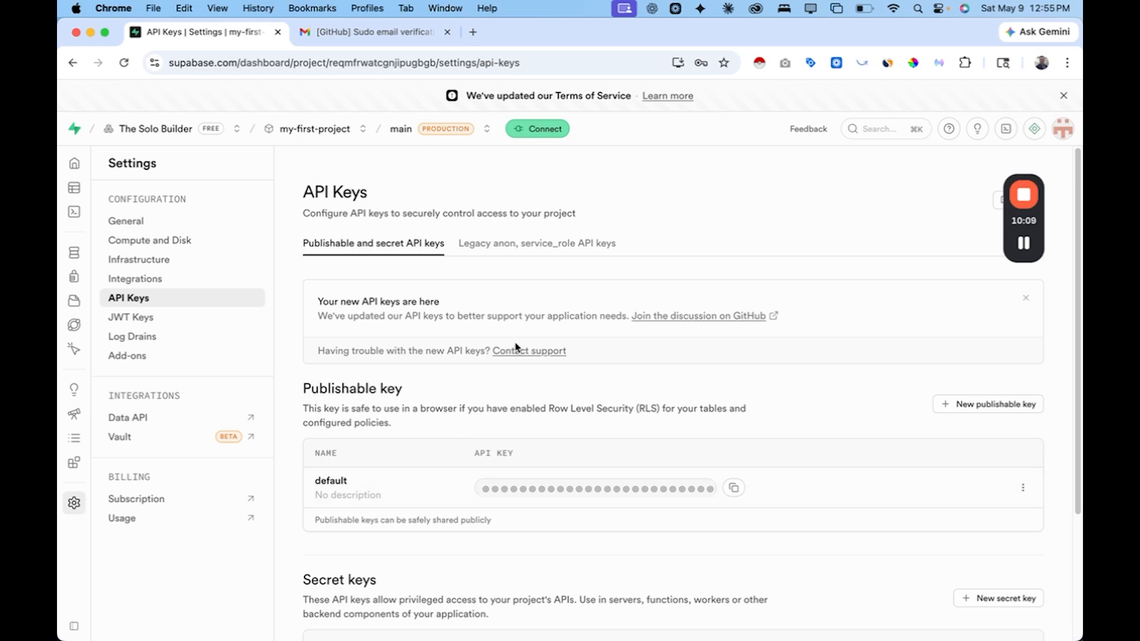
scroll(473, 365, down, 5)
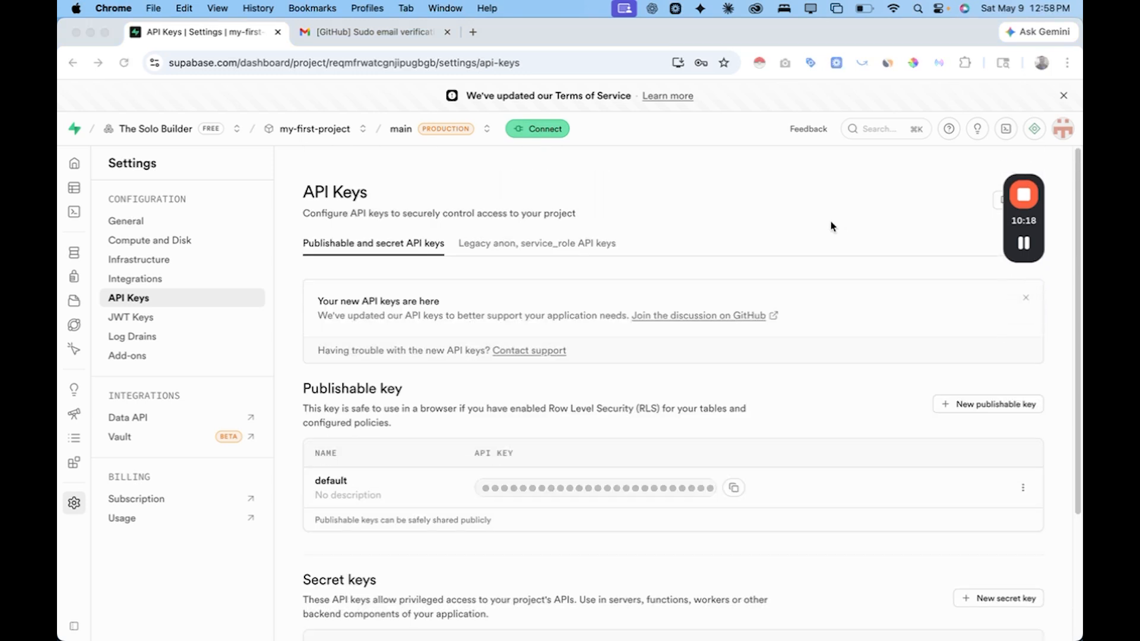
click(521, 245)
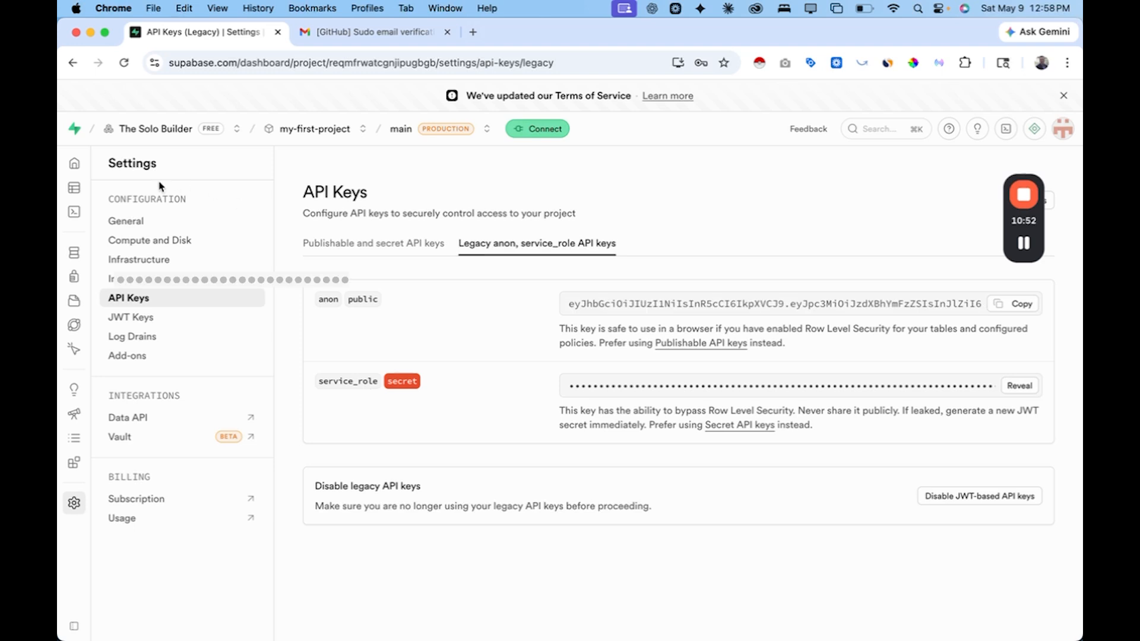
Step: Return to the project overview and show the copy options for the project URL and publishable key
click(77, 164)
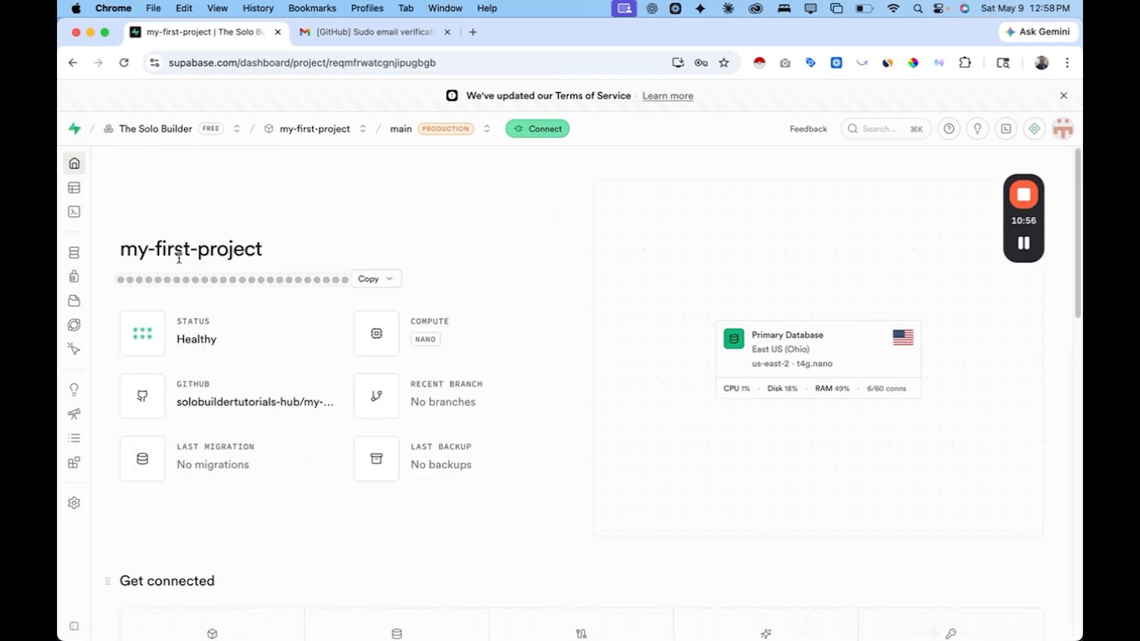
click(380, 284)
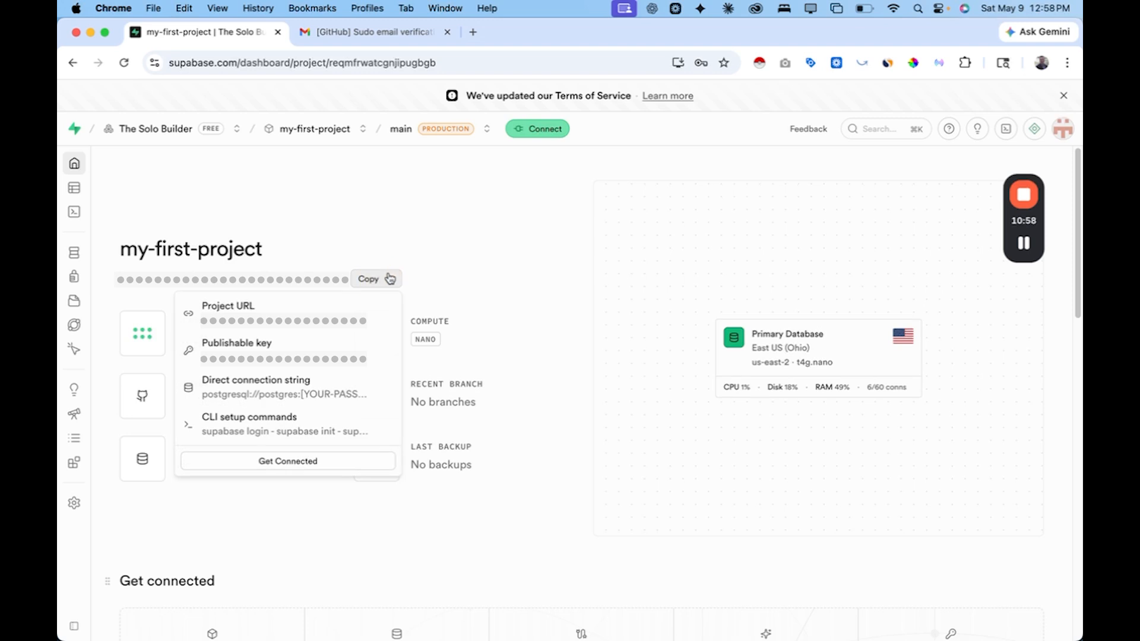
mouse_move(387, 315)
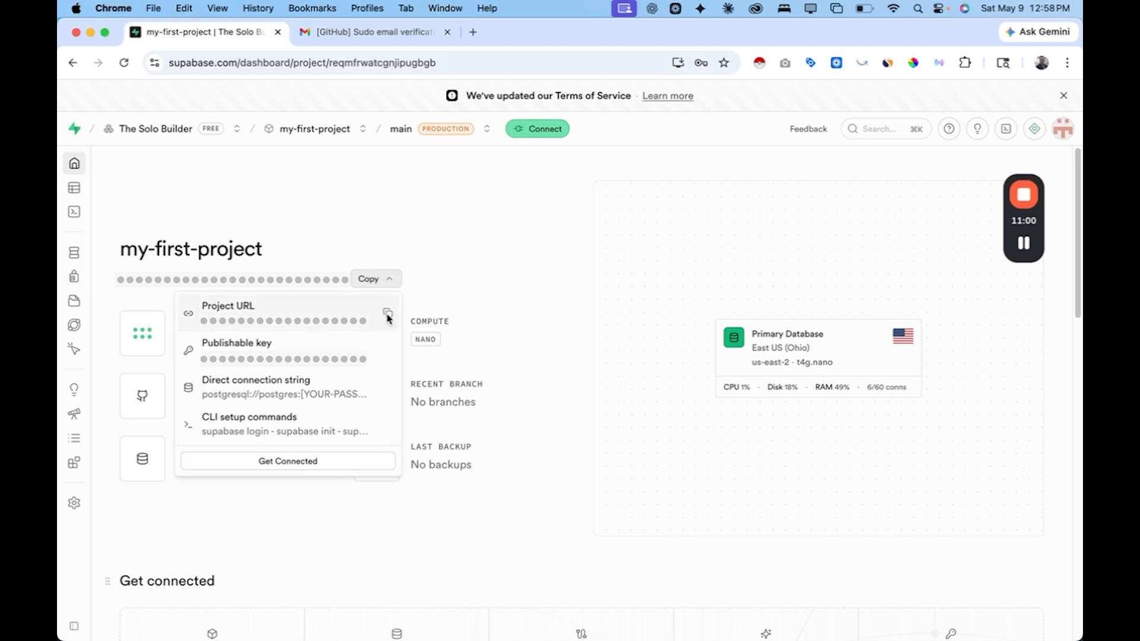